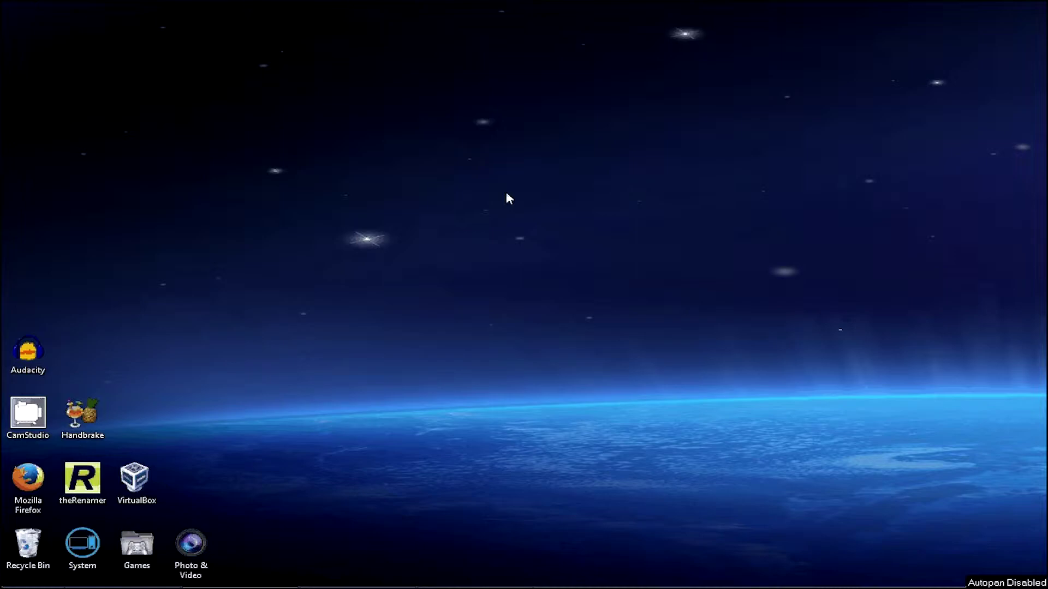
In Firefox, search Google for '8 Gadget Pack' and open the 8gadgetpack.net homepage.
{"action": "left_click", "coordinate": [493, 573]}
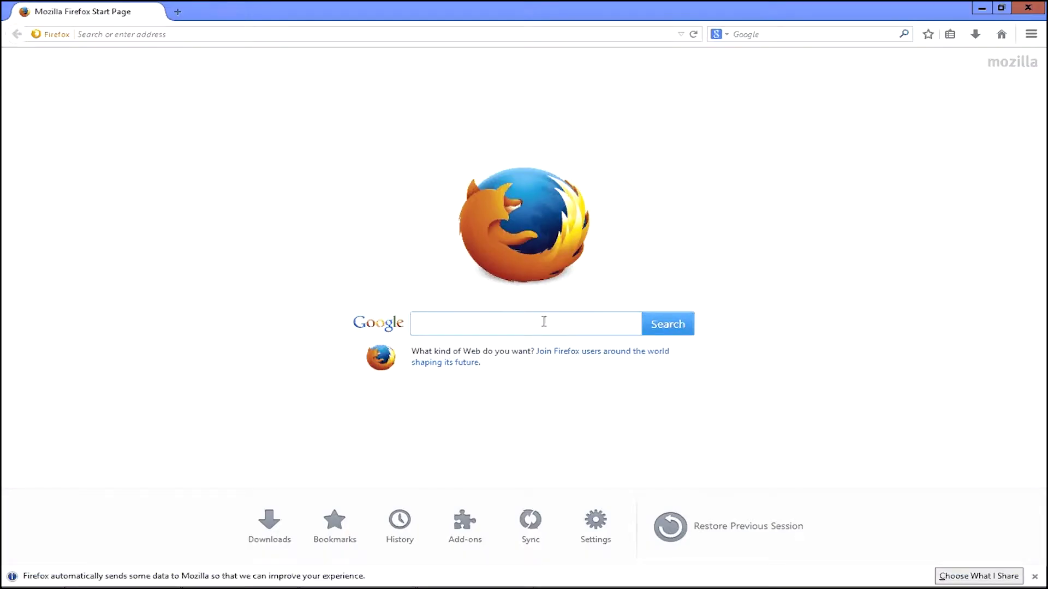
{"action": "type", "text": "8 Ga"}
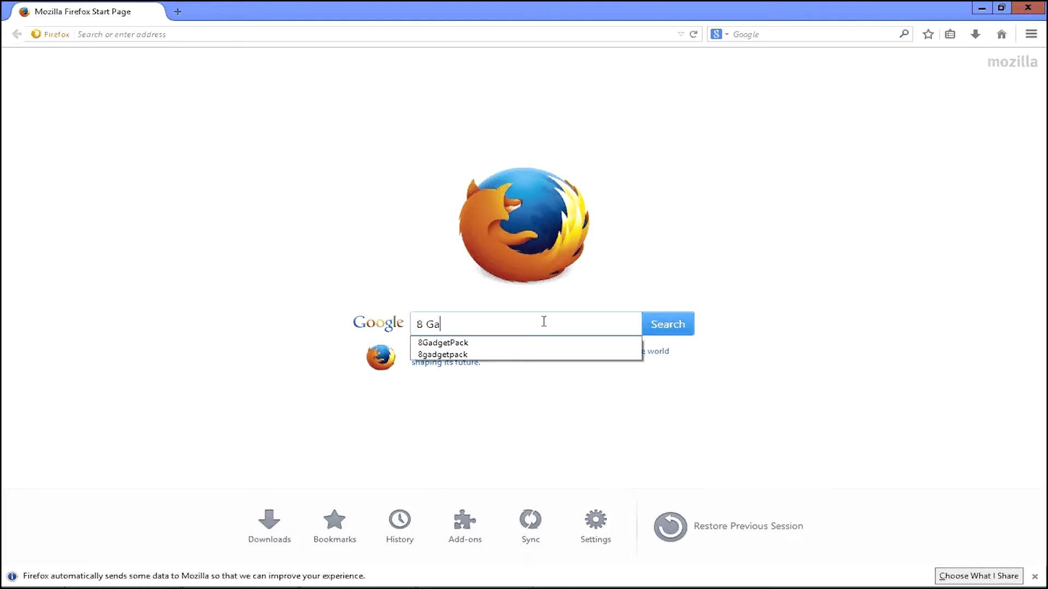
{"action": "type", "text": "dget Pack"}
{"action": "key", "text": "Return"}
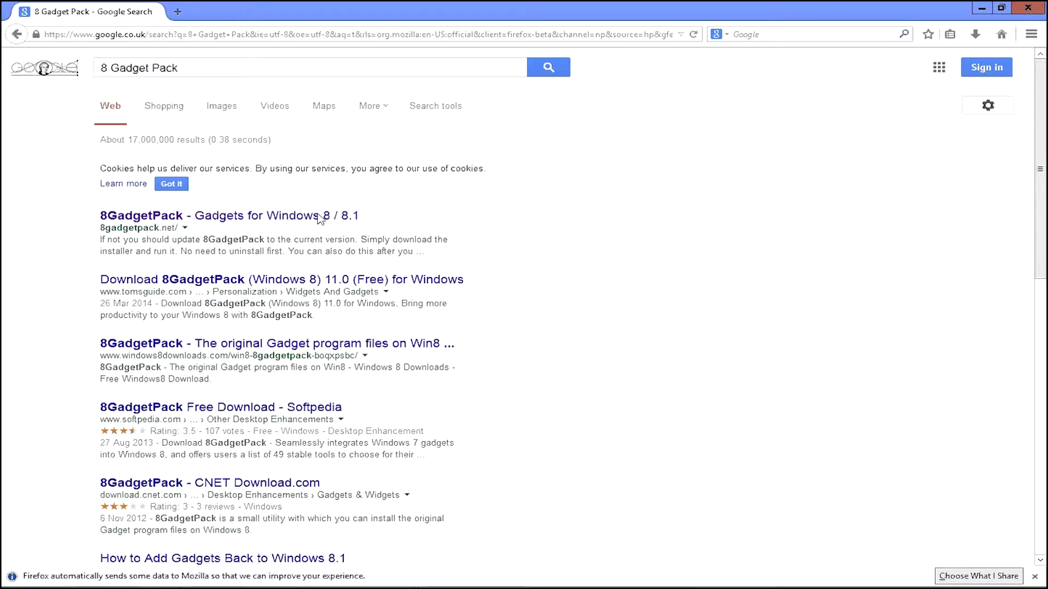
{"action": "left_click", "coordinate": [299, 218]}
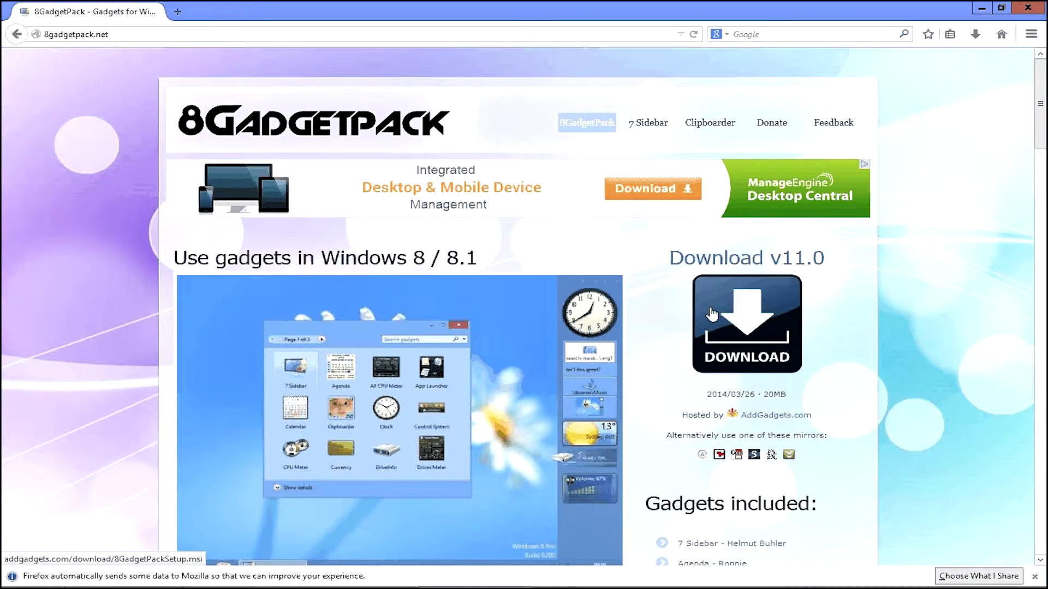
Save the 19.4 MB 8GadgetPackSetup.msi v11.0 installer to the Desktop, verify the download, and close Firefox.
{"action": "left_click", "coordinate": [738, 324]}
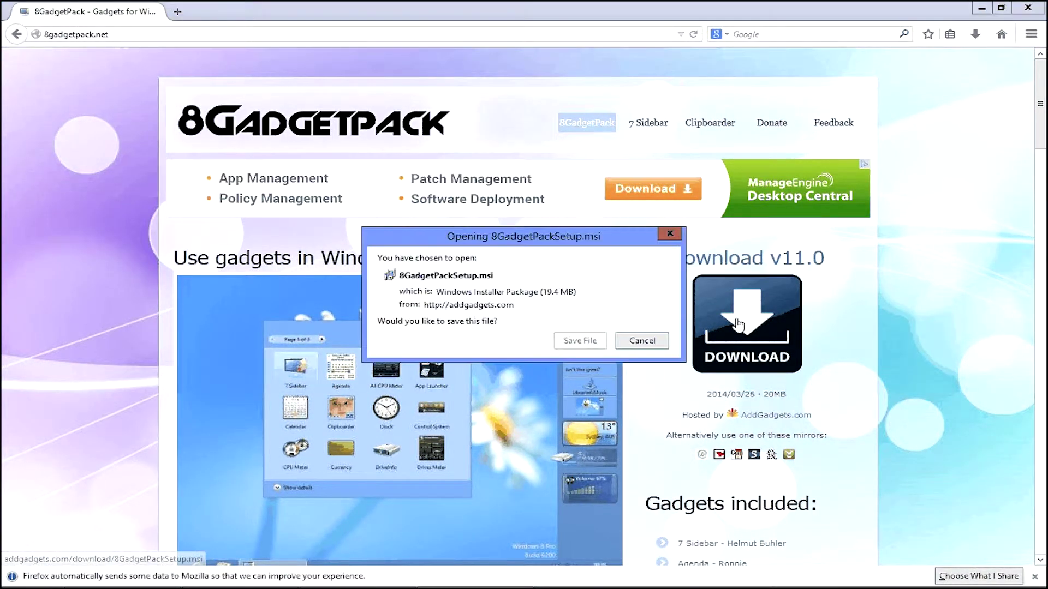
{"action": "left_click", "coordinate": [577, 343]}
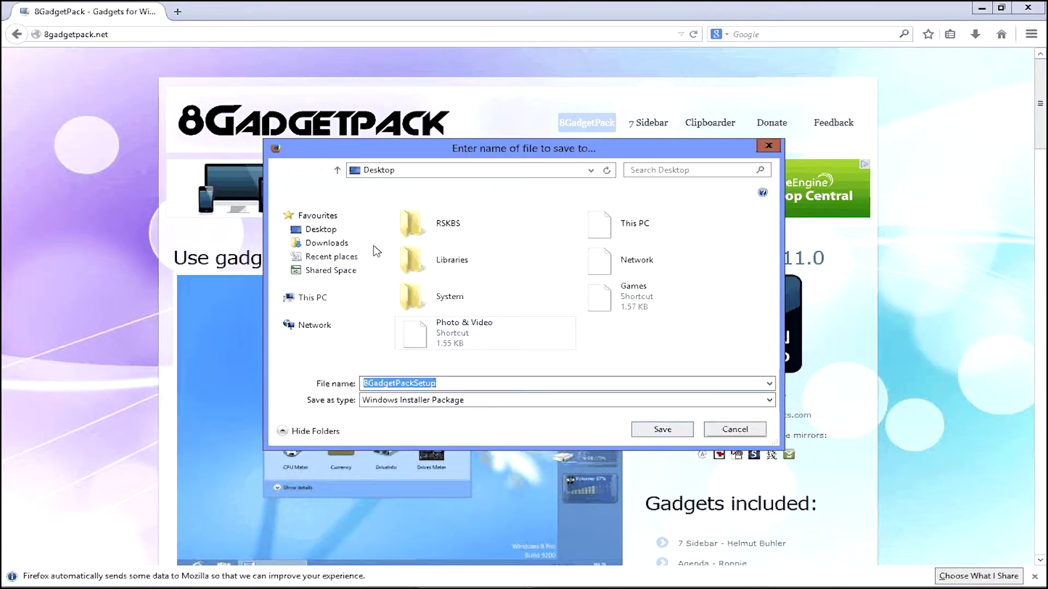
{"action": "left_click", "coordinate": [663, 429]}
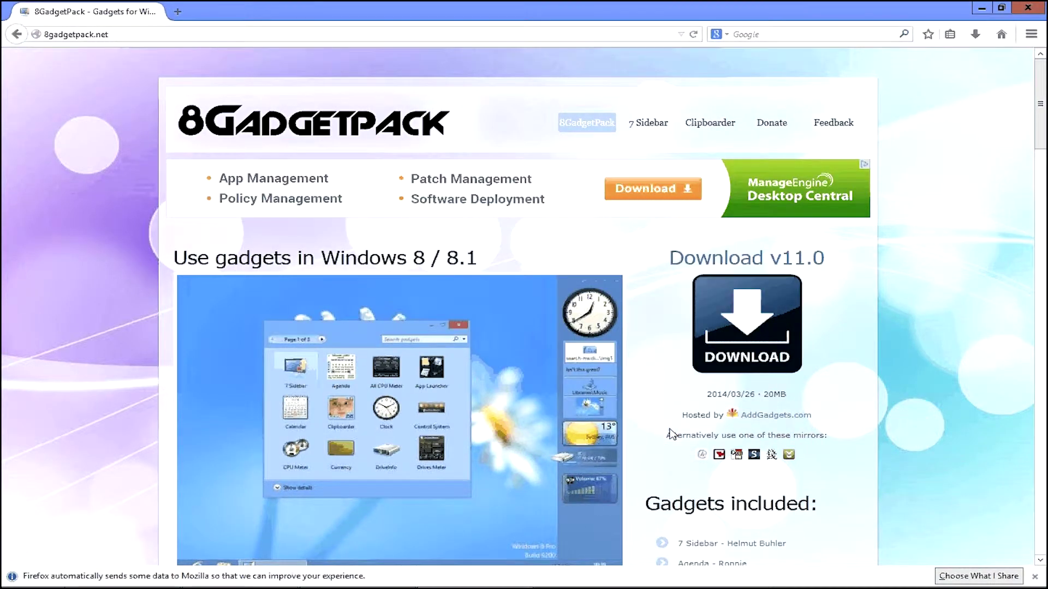
{"action": "left_click", "coordinate": [975, 34]}
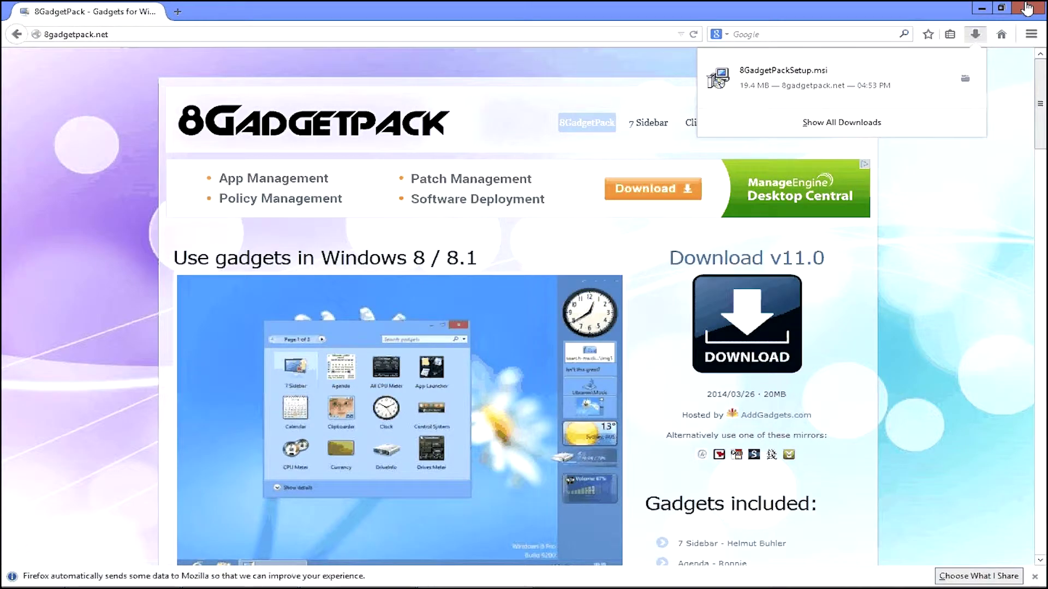
{"action": "left_click", "coordinate": [1028, 7]}
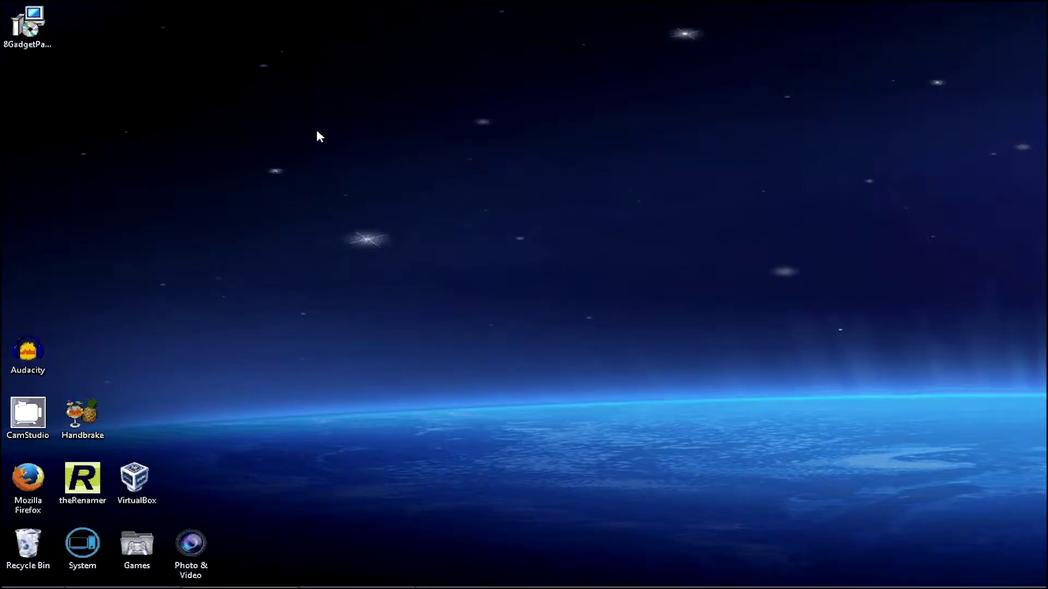
Move the 8GadgetPackSetup.msi icon lower on the desktop and run it past the security warning.
{"action": "left_click_drag", "start_coordinate": [19, 32], "coordinate": [74, 100]}
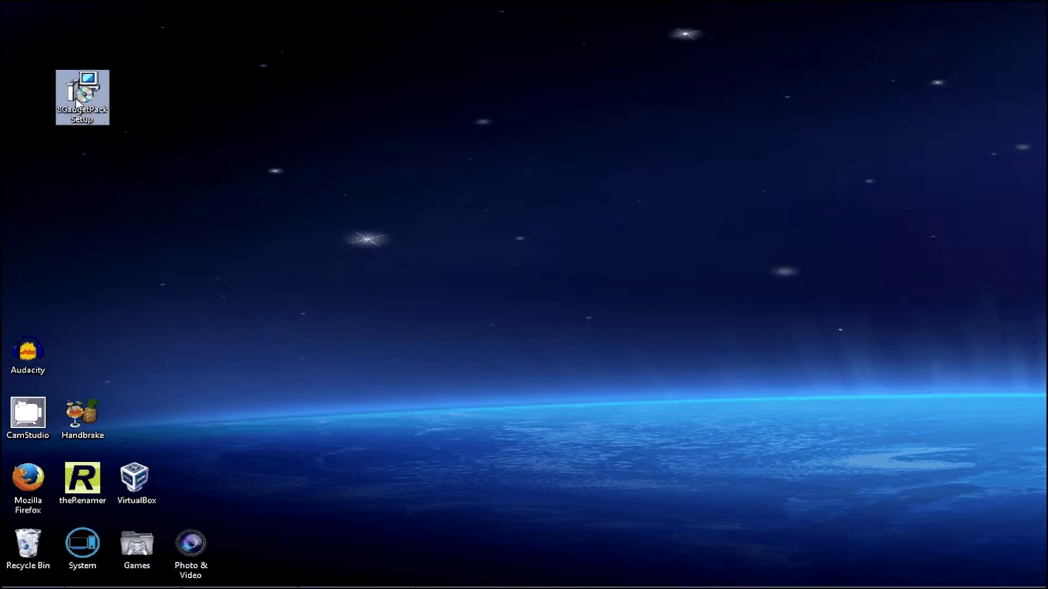
{"action": "left_click", "coordinate": [142, 128]}
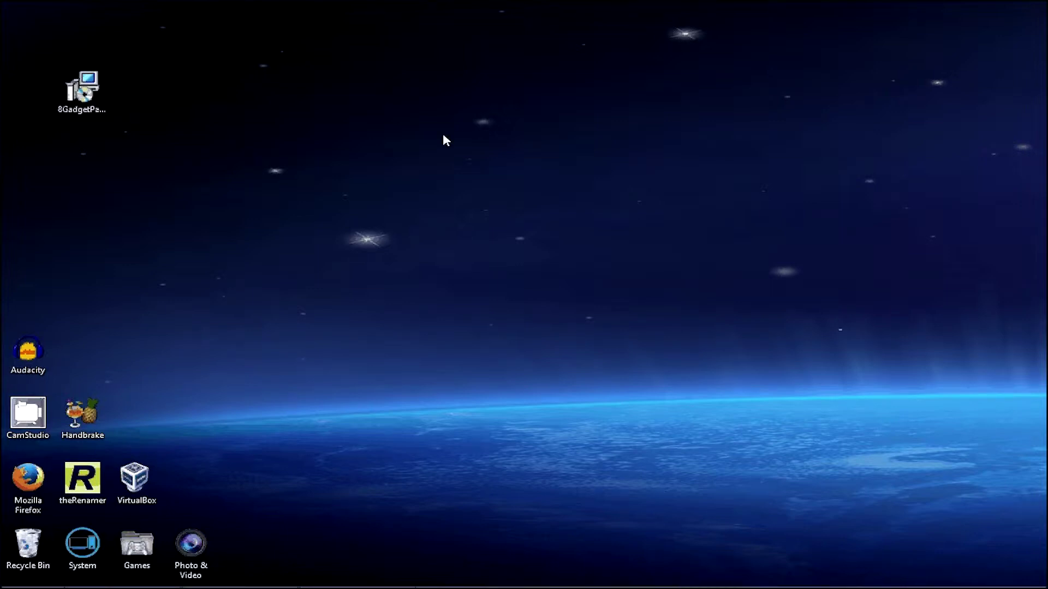
{"action": "left_click", "coordinate": [554, 311]}
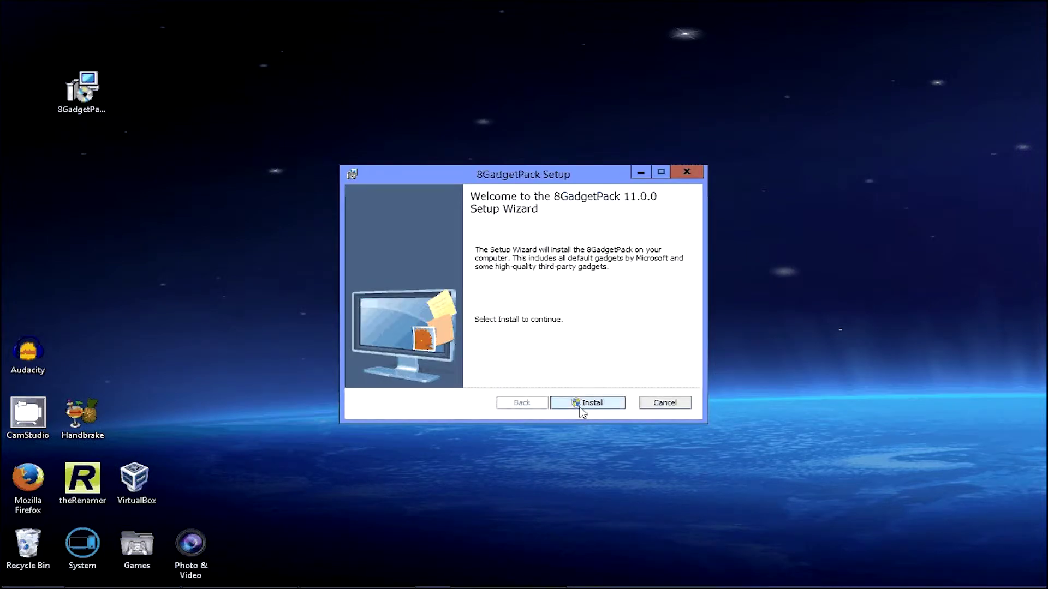
Install 8GadgetPack 11.0.0, approving the administrator prompt, and finish the setup wizard.
{"action": "left_click", "coordinate": [582, 409]}
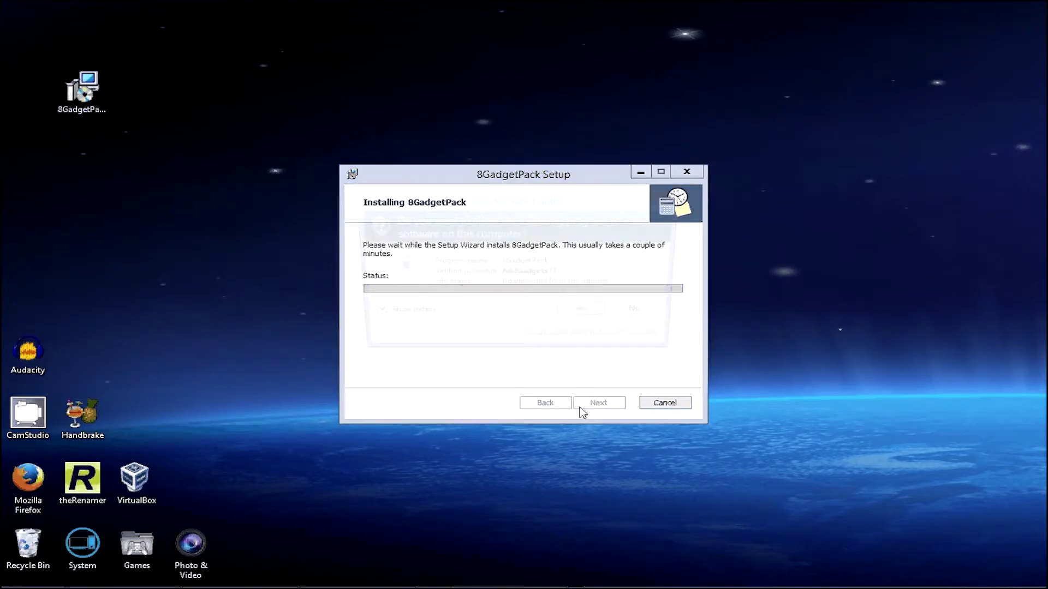
{"action": "left_click", "coordinate": [595, 315]}
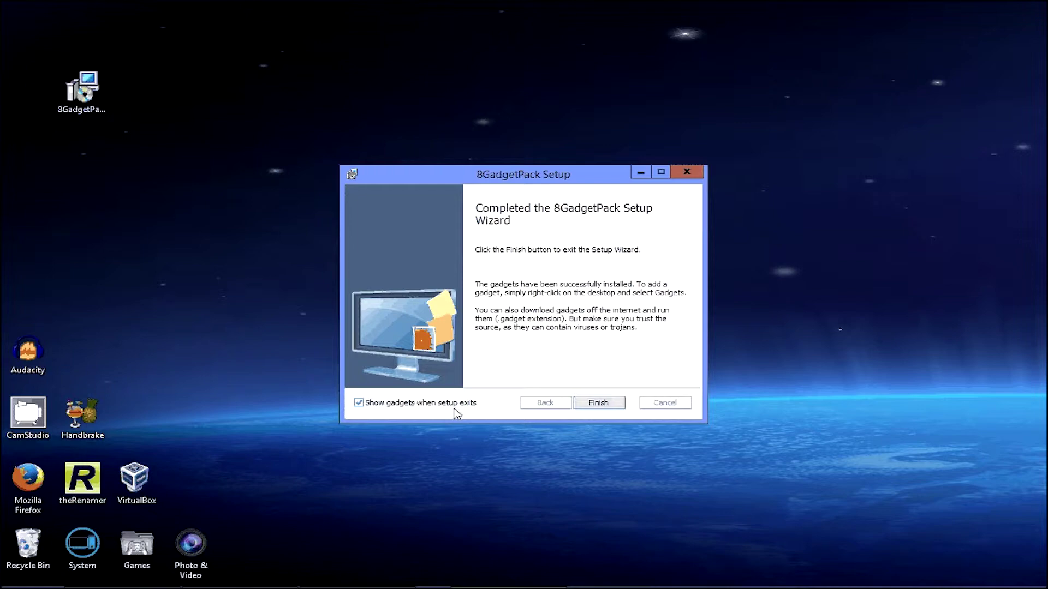
{"action": "left_click", "coordinate": [600, 404]}
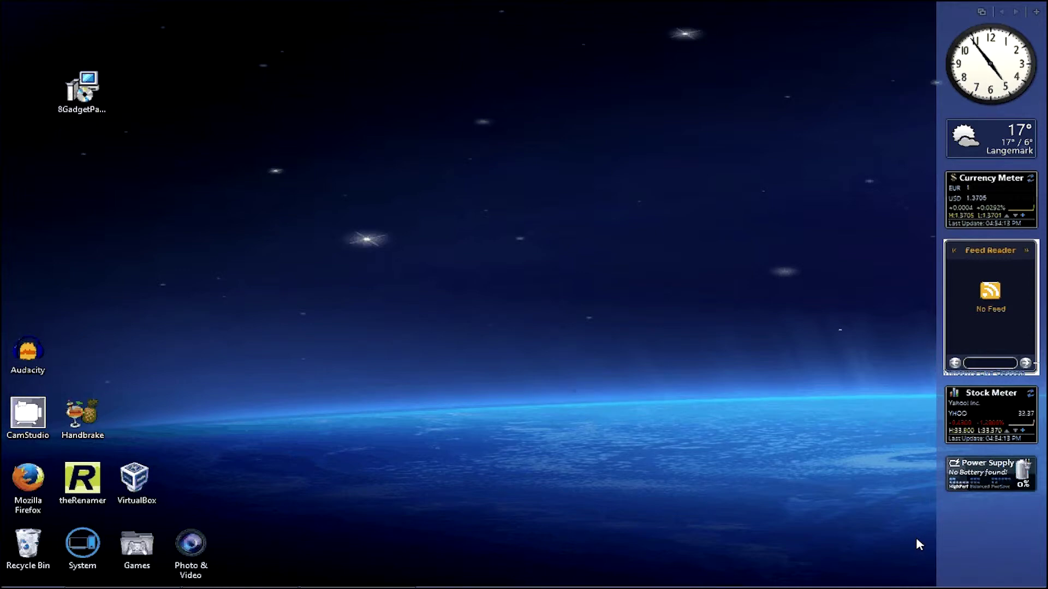
Close the 8GadgetPack sidebar from its right-click menu so the gadgets sit directly on the desktop.
{"action": "right_click", "coordinate": [979, 535]}
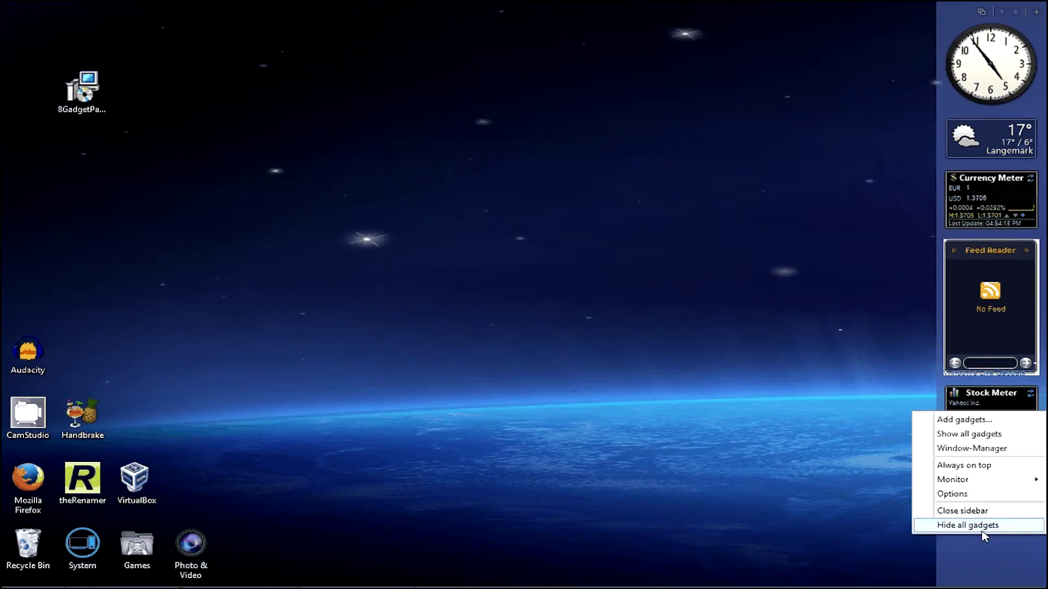
{"action": "left_click", "coordinate": [963, 511]}
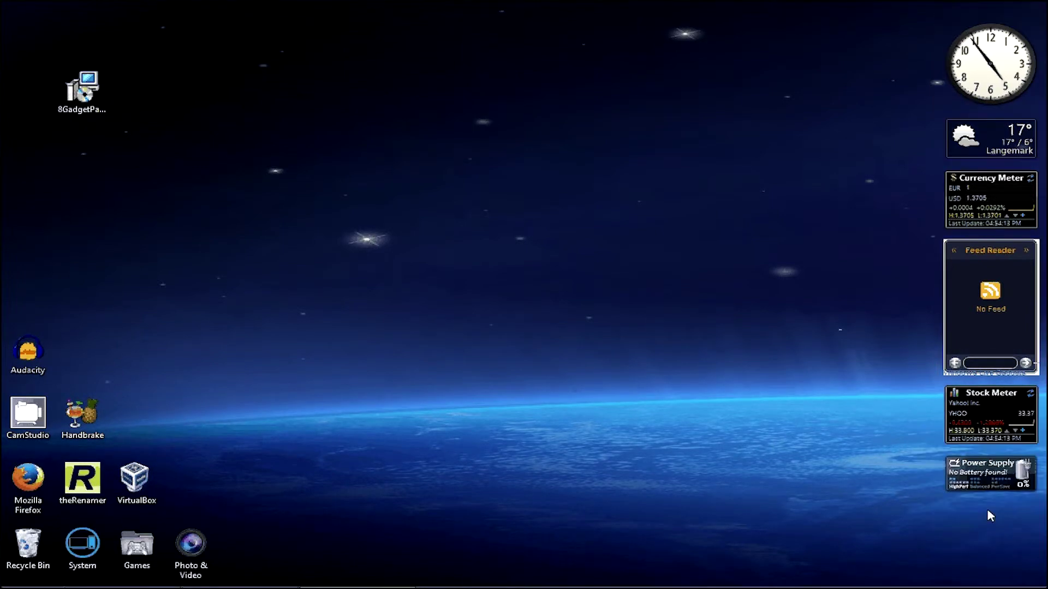
{"action": "left_click", "coordinate": [960, 489]}
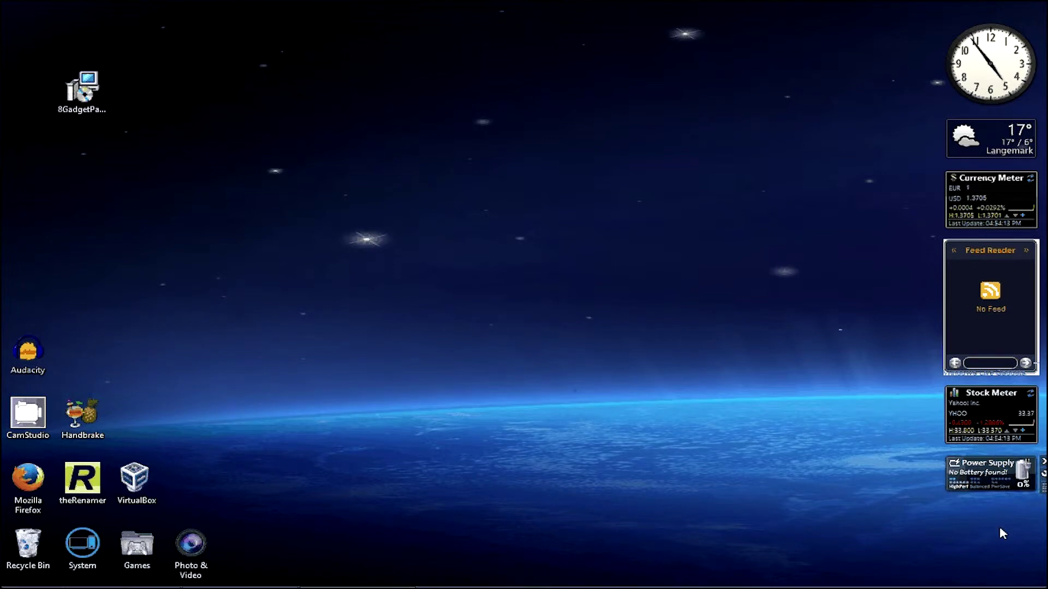
Close the clock, weather, Currency Meter, Feed Reader, Stock Meter and Power Supply gadgets.
{"action": "mouse_move", "coordinate": [991, 464]}
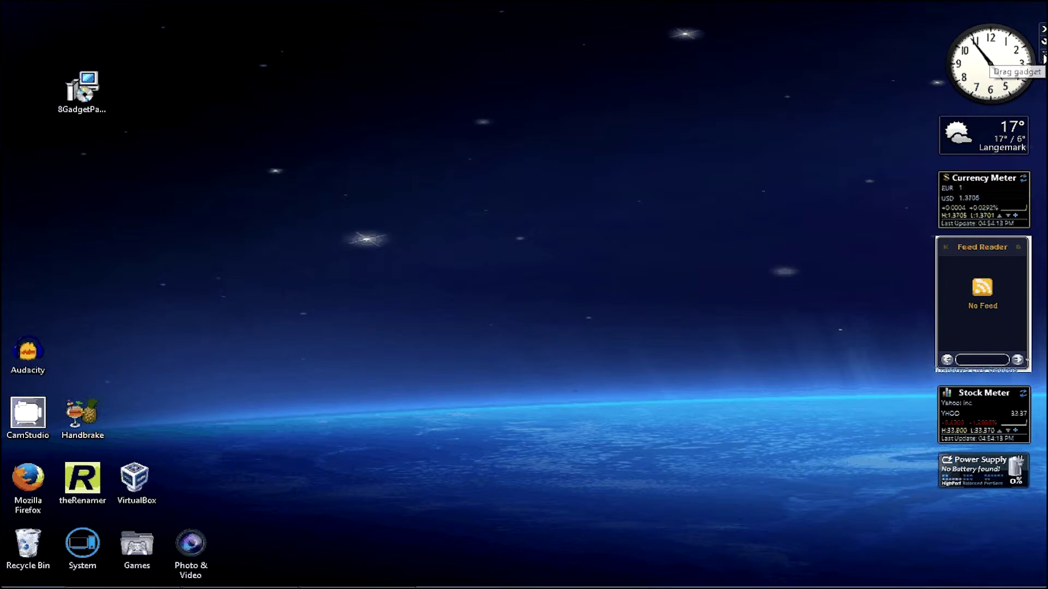
{"action": "left_click_drag", "start_coordinate": [1043, 57], "coordinate": [1008, 41]}
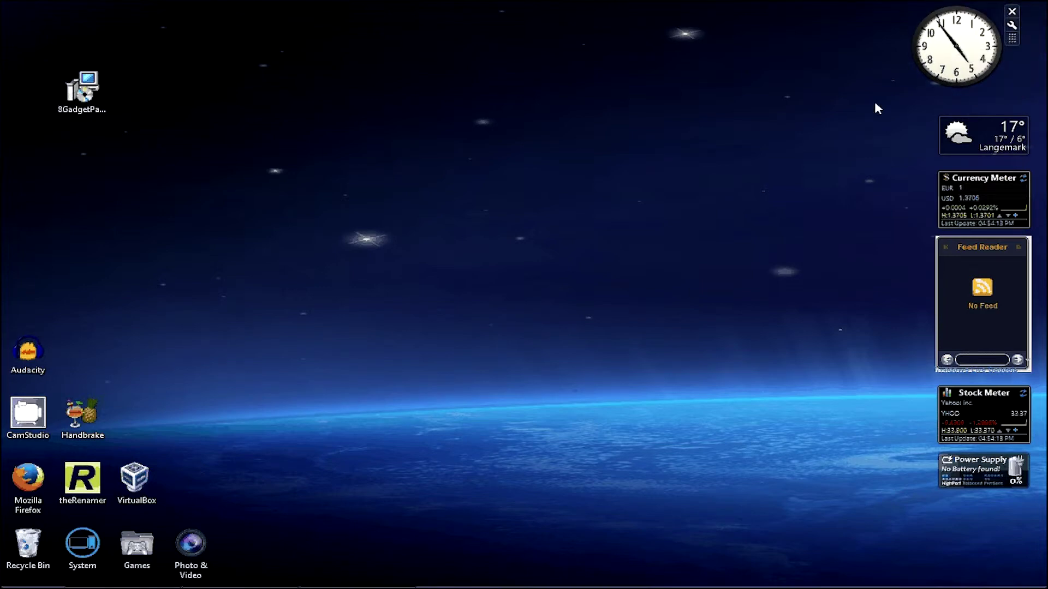
{"action": "left_click", "coordinate": [1012, 10]}
{"action": "left_click", "coordinate": [1039, 121]}
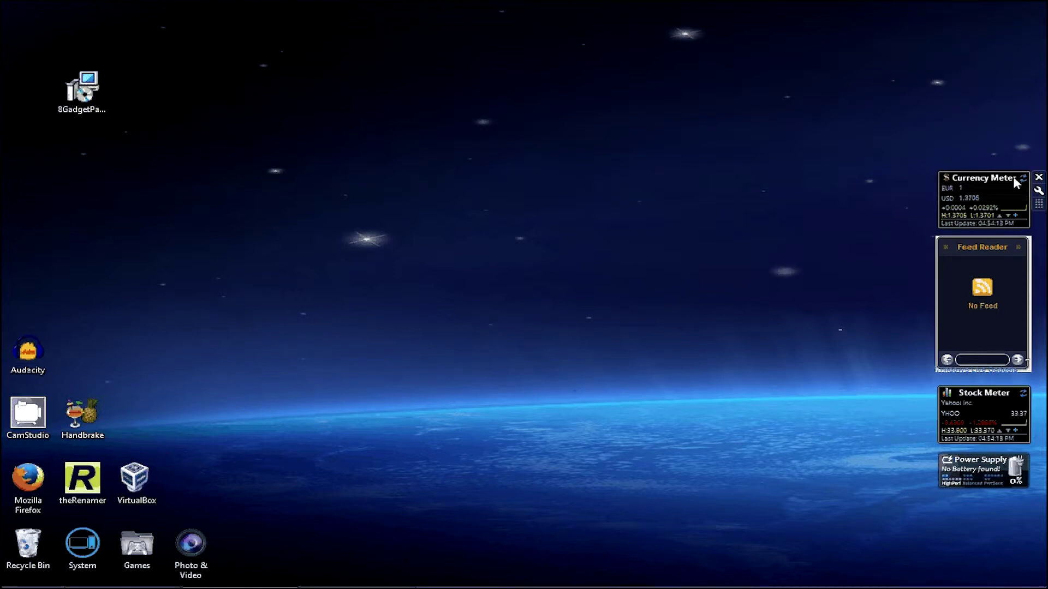
{"action": "left_click", "coordinate": [1039, 178]}
{"action": "left_click", "coordinate": [1039, 242]}
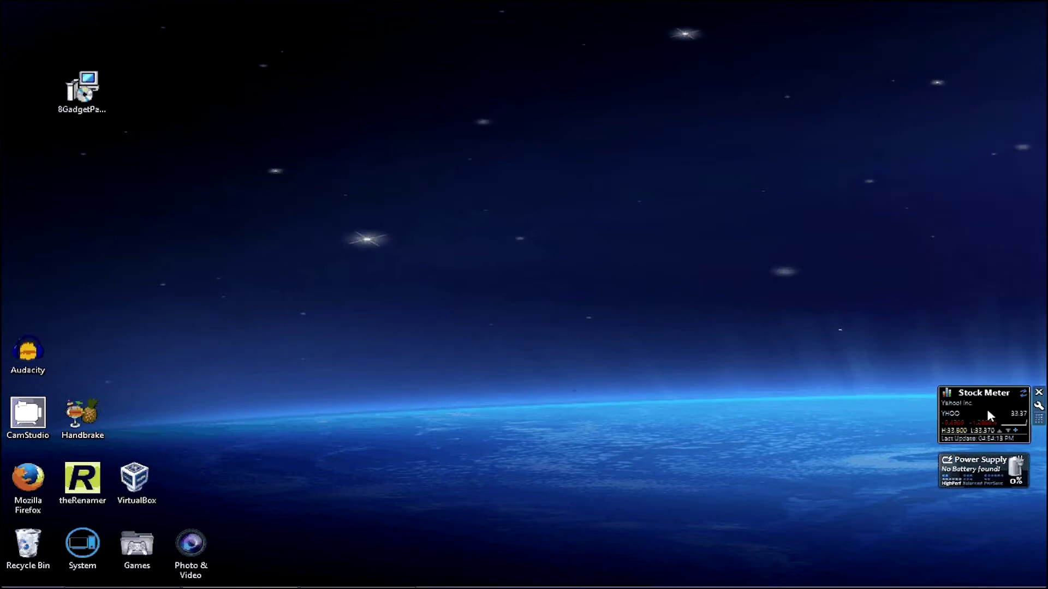
{"action": "left_click", "coordinate": [1038, 392]}
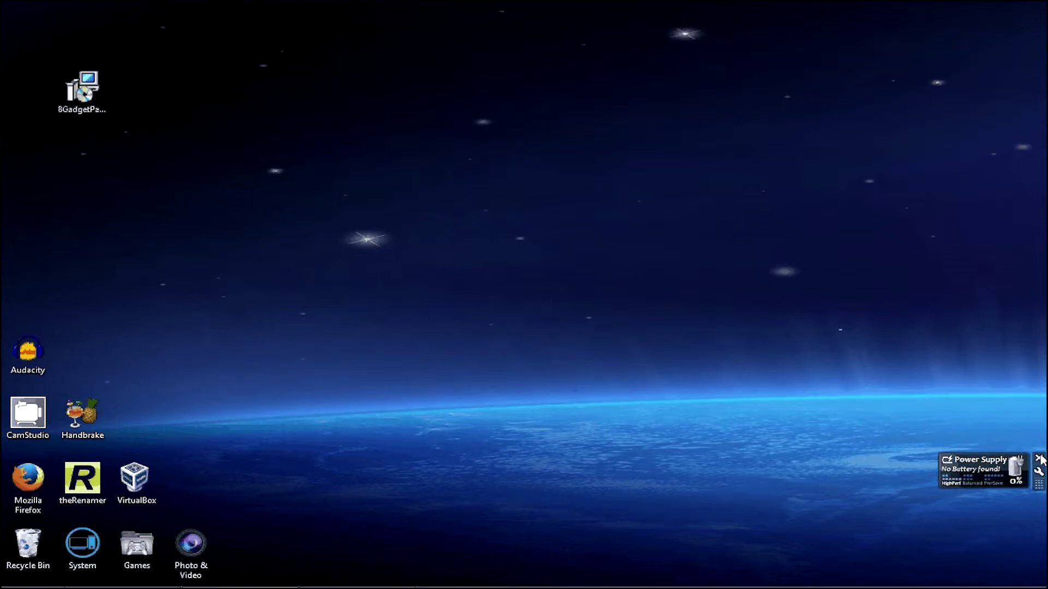
{"action": "left_click", "coordinate": [1039, 459]}
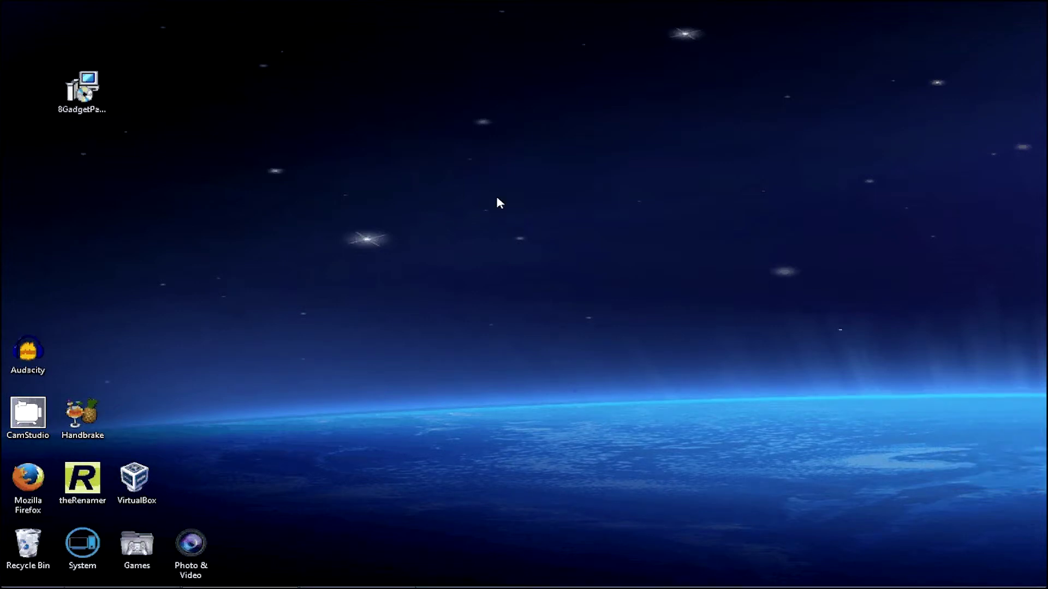
Open the gadget gallery from the desktop menu and browse its three pages, ending on page 1.
{"action": "right_click", "coordinate": [518, 199]}
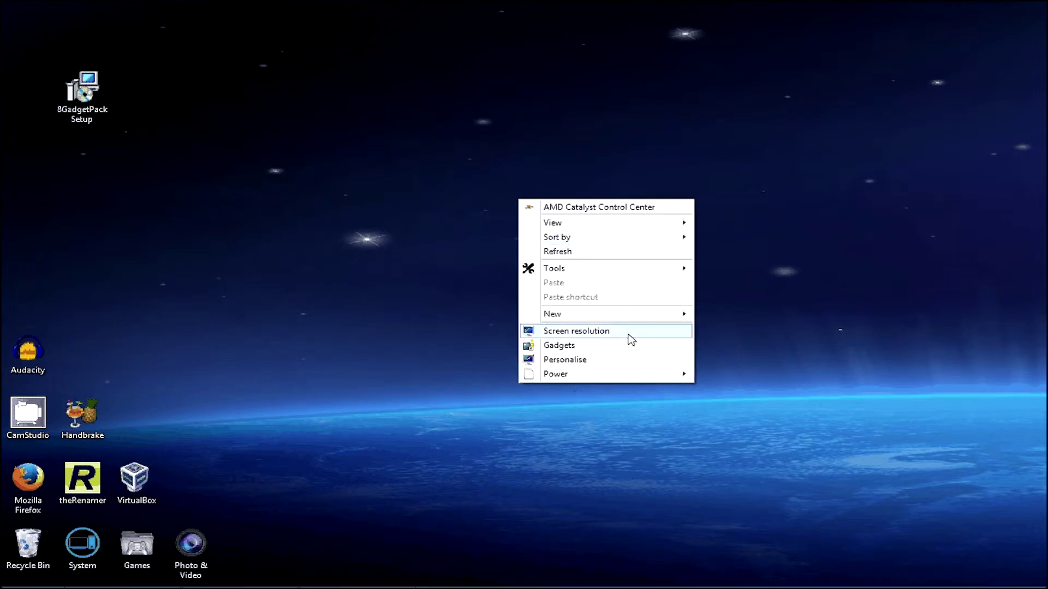
{"action": "left_click", "coordinate": [629, 353]}
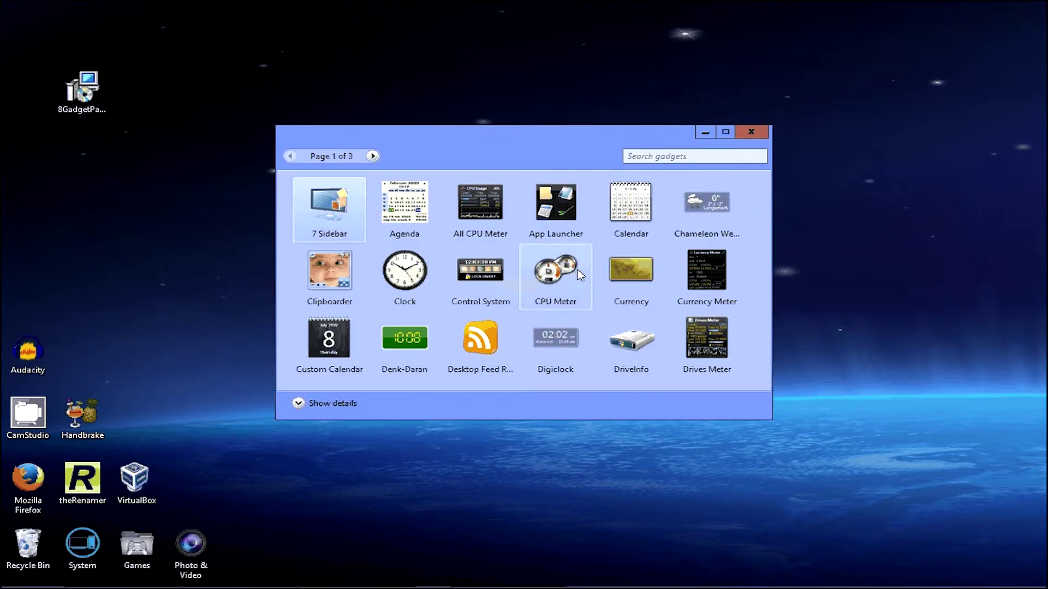
{"action": "left_click", "coordinate": [374, 156]}
{"action": "left_click", "coordinate": [373, 156]}
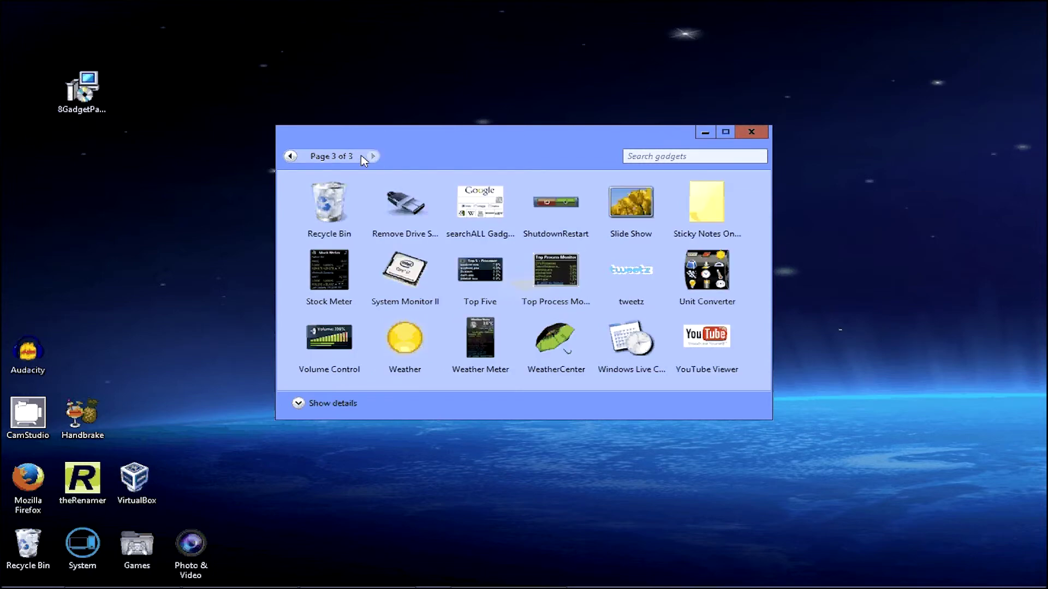
{"action": "double_click", "coordinate": [292, 156]}
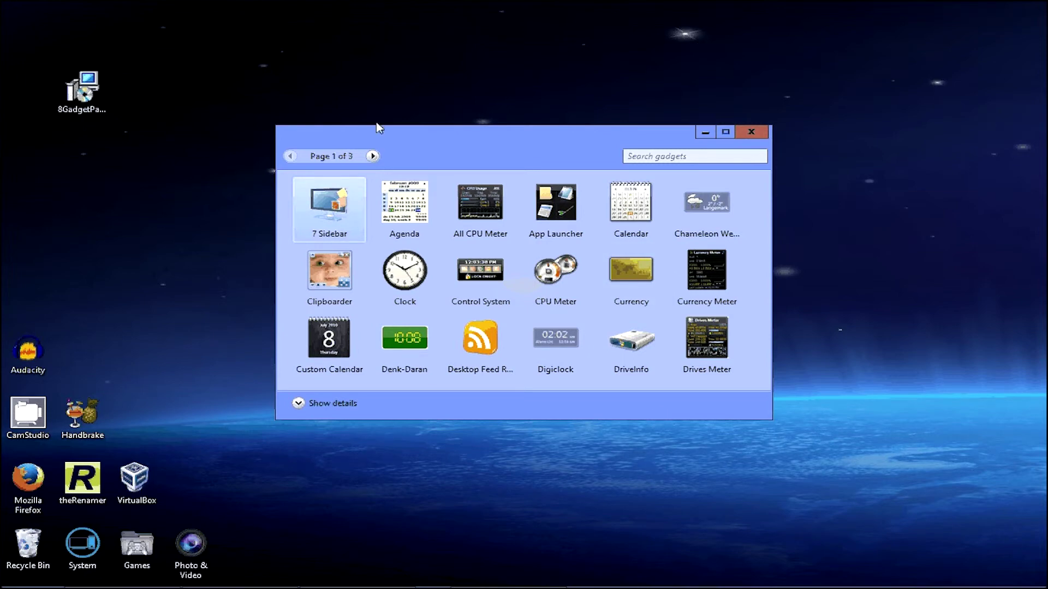
{"action": "left_click", "coordinate": [372, 156]}
{"action": "left_click", "coordinate": [372, 156]}
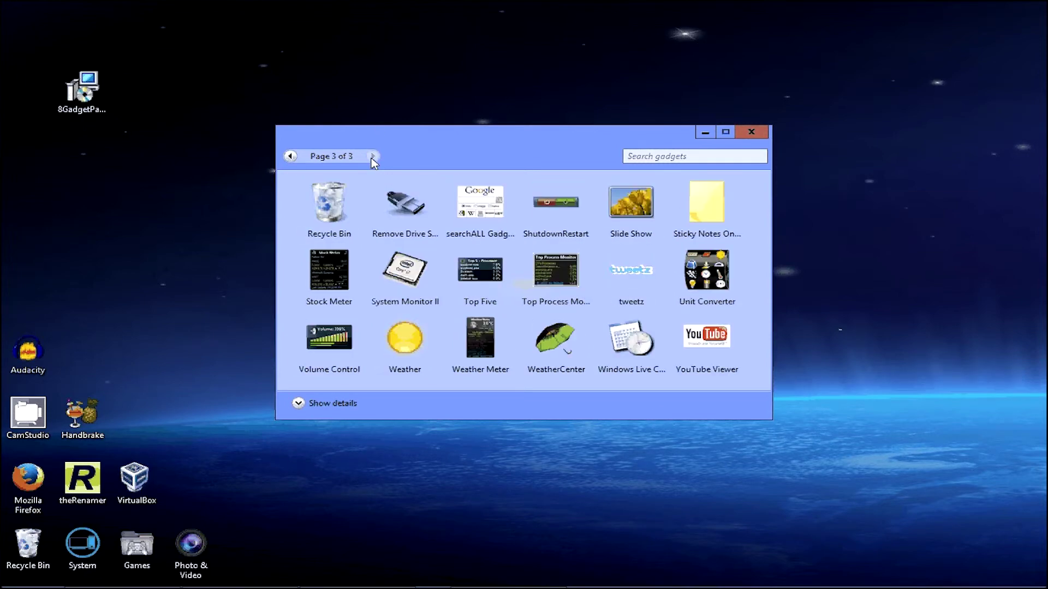
{"action": "double_click", "coordinate": [298, 156]}
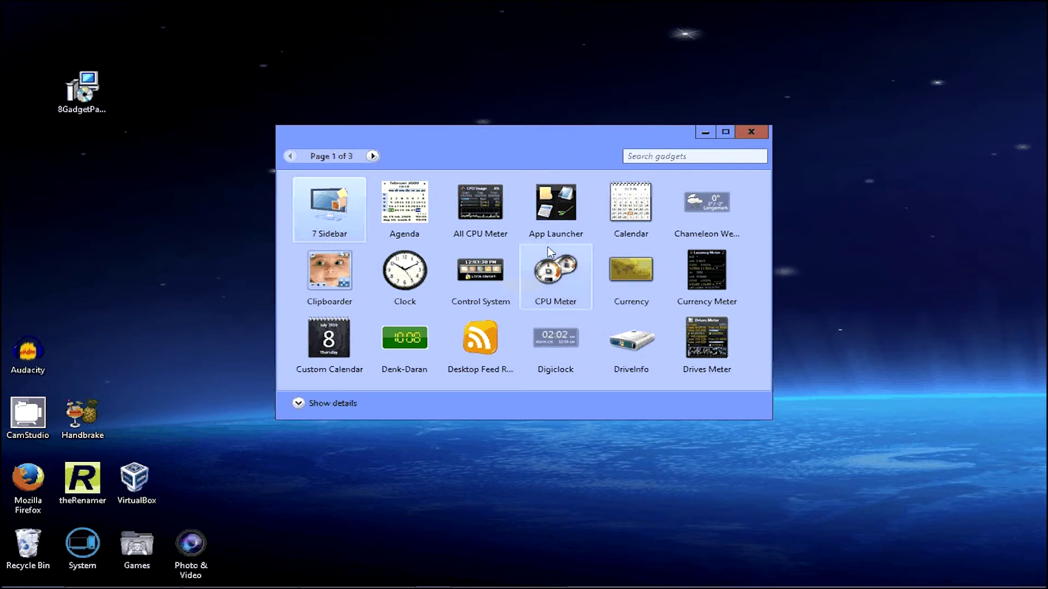
Add the CPU Meter and Clock gadgets to the desktop from the gallery.
{"action": "double_click", "coordinate": [574, 274]}
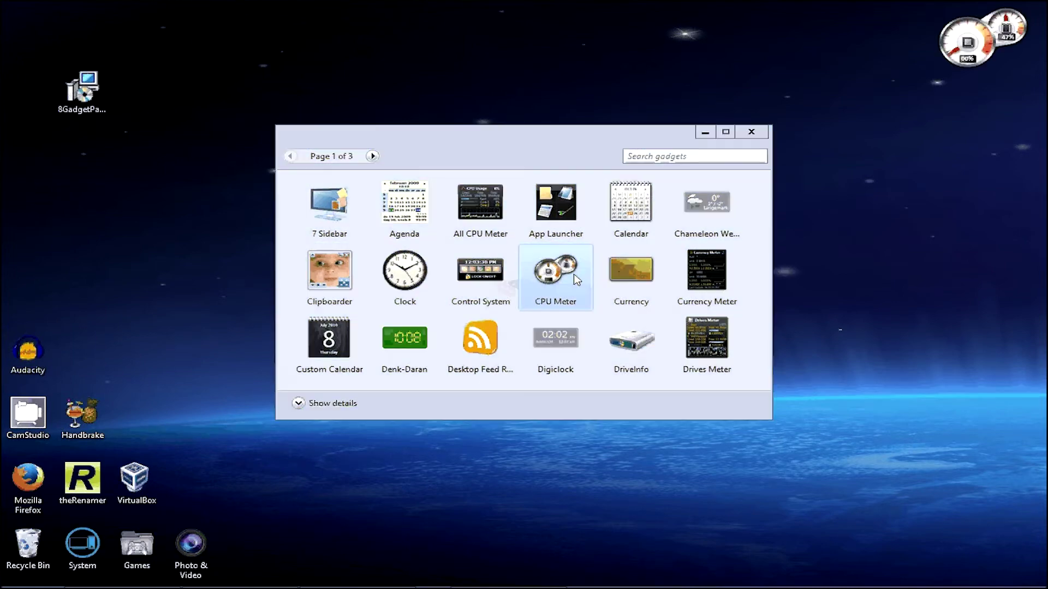
{"action": "left_click", "coordinate": [416, 276]}
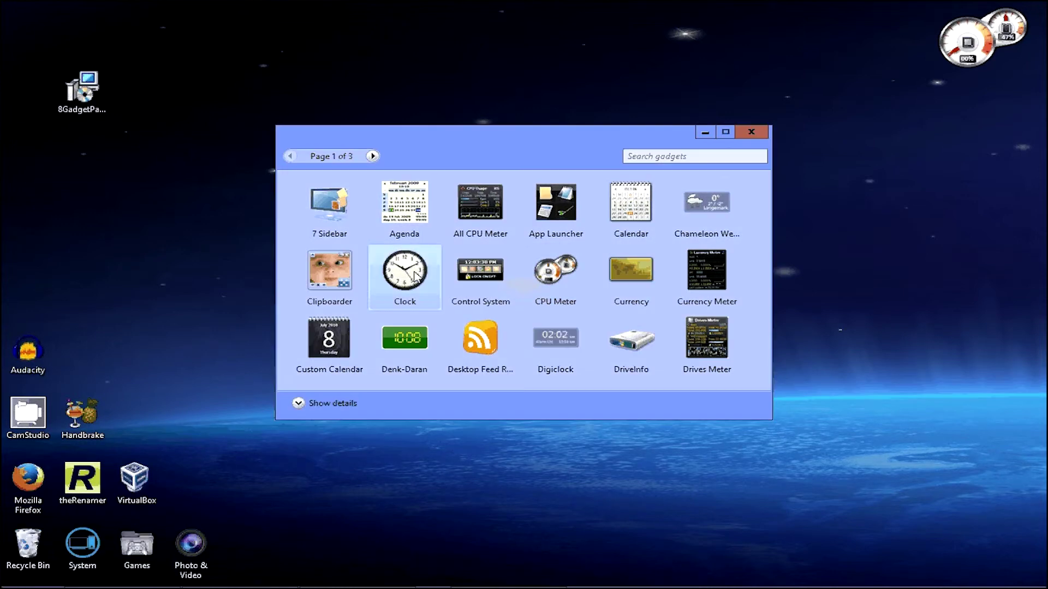
{"action": "double_click", "coordinate": [416, 276]}
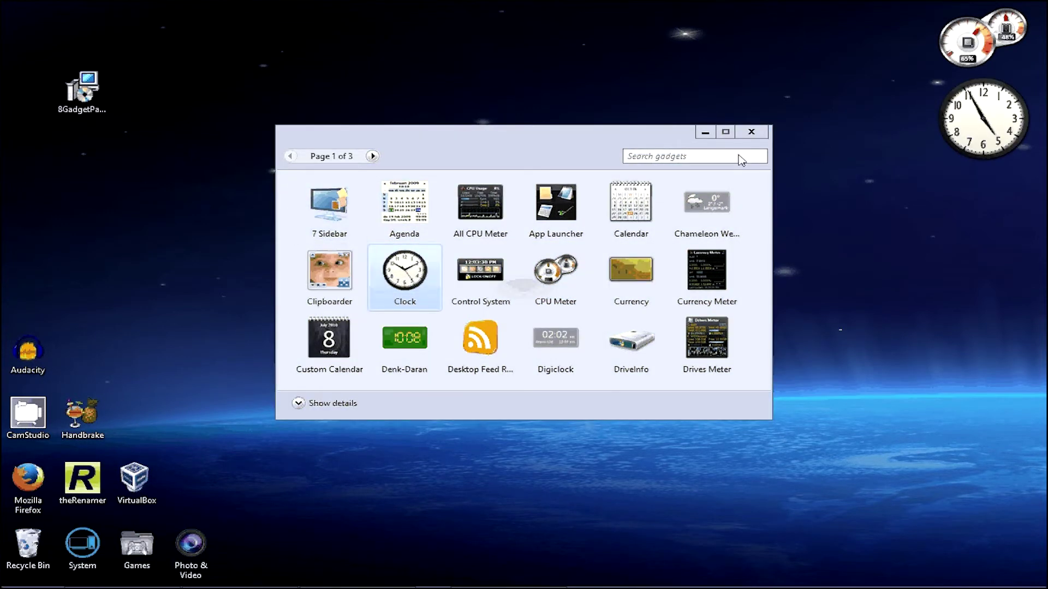
Close the gadget gallery and remove the Clock and CPU Meter gadgets again.
{"action": "left_click", "coordinate": [751, 131]}
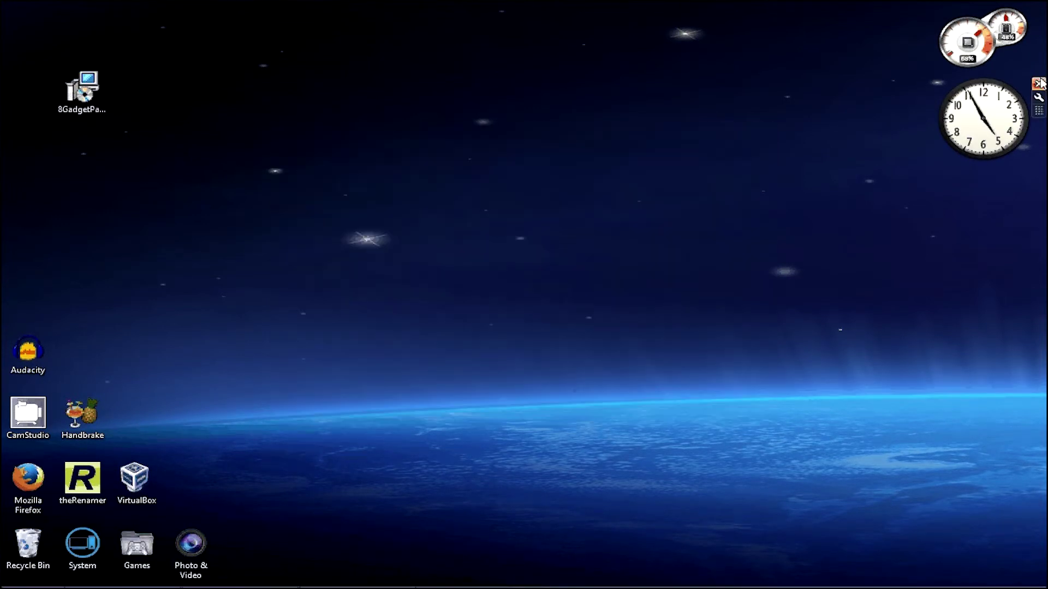
{"action": "left_click", "coordinate": [1039, 86]}
{"action": "left_click", "coordinate": [1039, 11]}
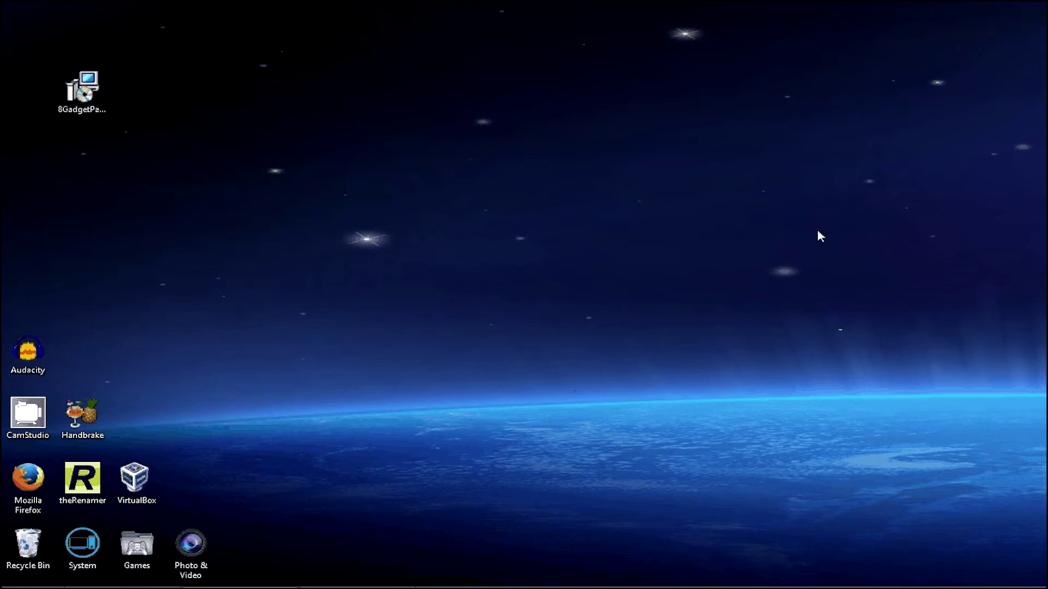